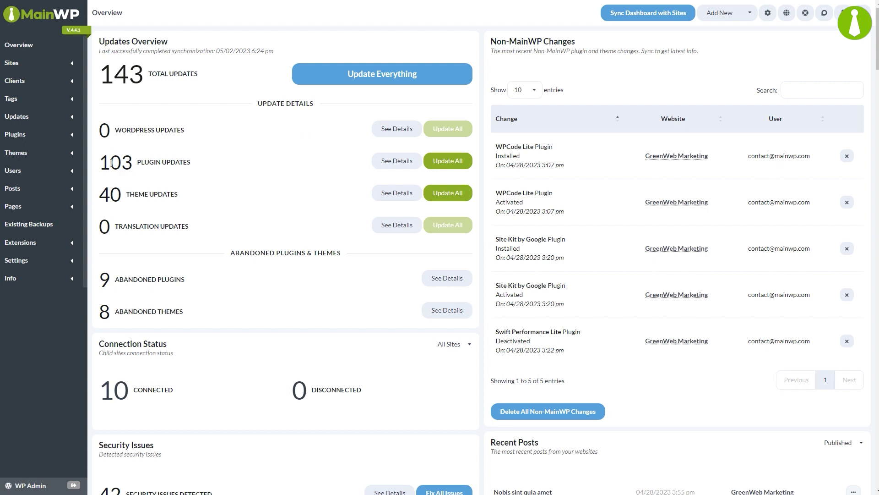
Expand the Plugins menu in the sidebar of the Overview page
left_click(74, 139)
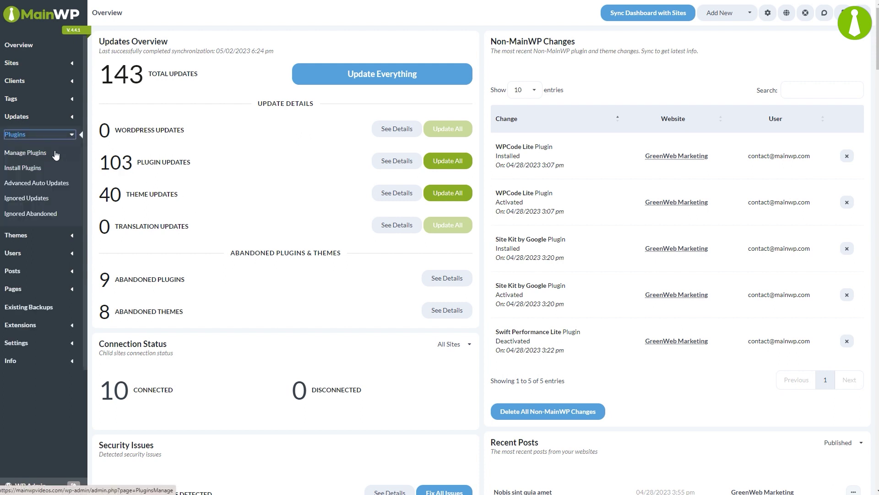
Search for 'mainwp child reports' and install it on all ten selected child sites
left_click(32, 168)
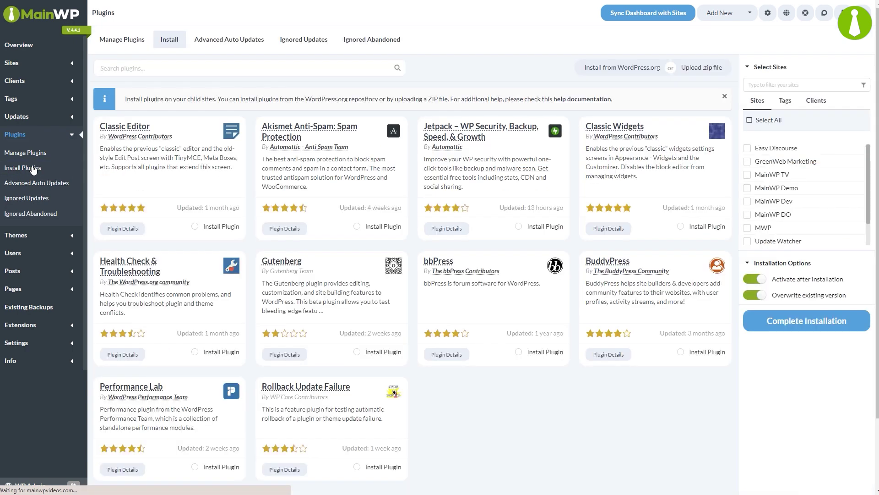
left_click(146, 69)
type("mainwp child reports")
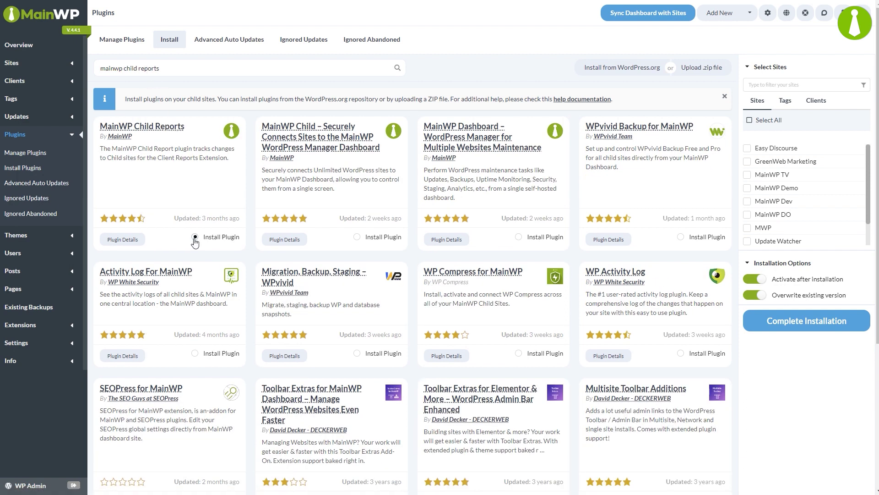
left_click(750, 121)
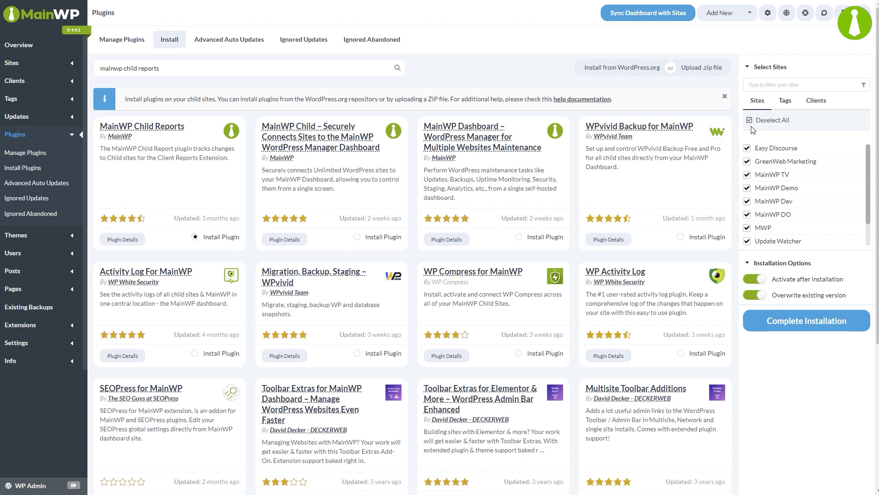
left_click(777, 321)
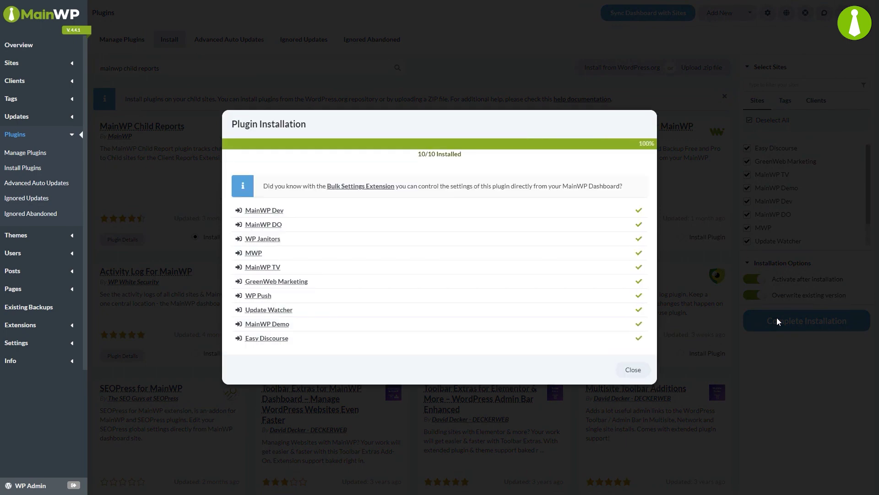
Close the install results and install Pro Reports from the Agency extensions list
left_click(632, 369)
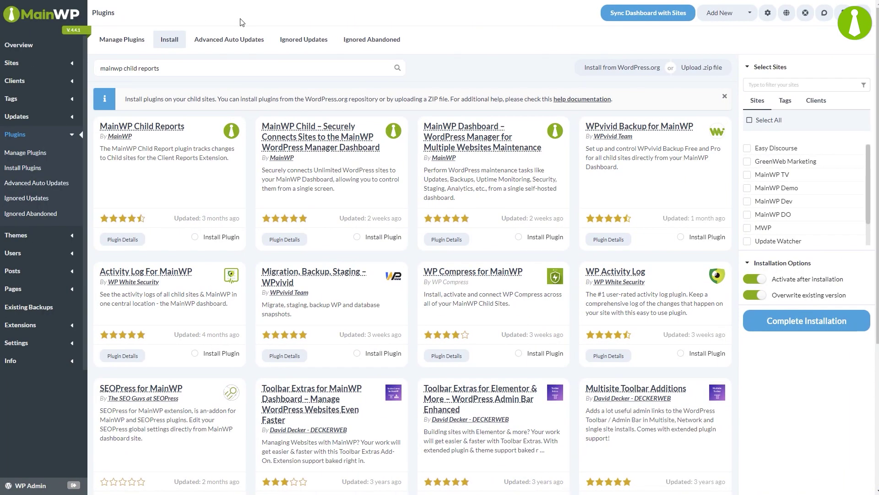
left_click(44, 325)
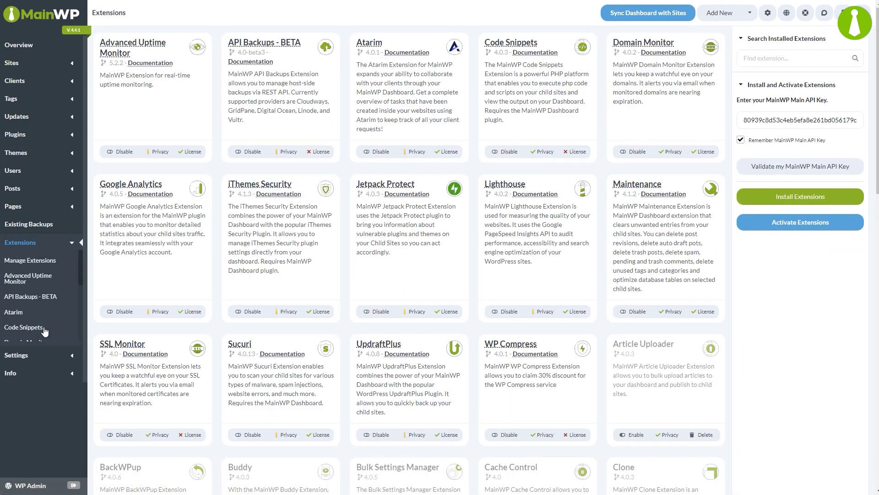
left_click(749, 201)
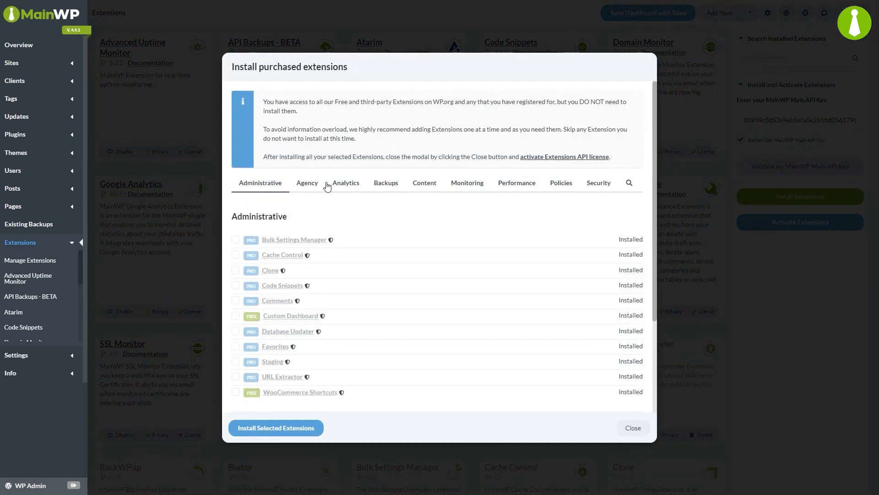
left_click(308, 183)
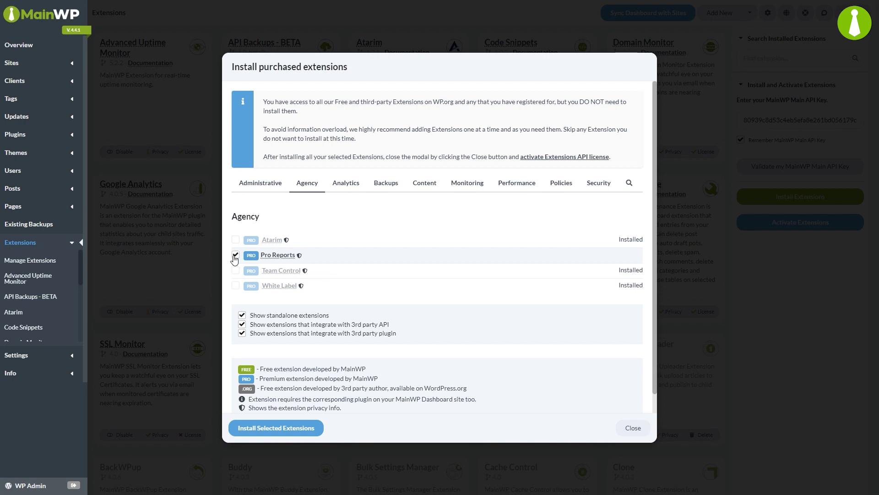
left_click(264, 436)
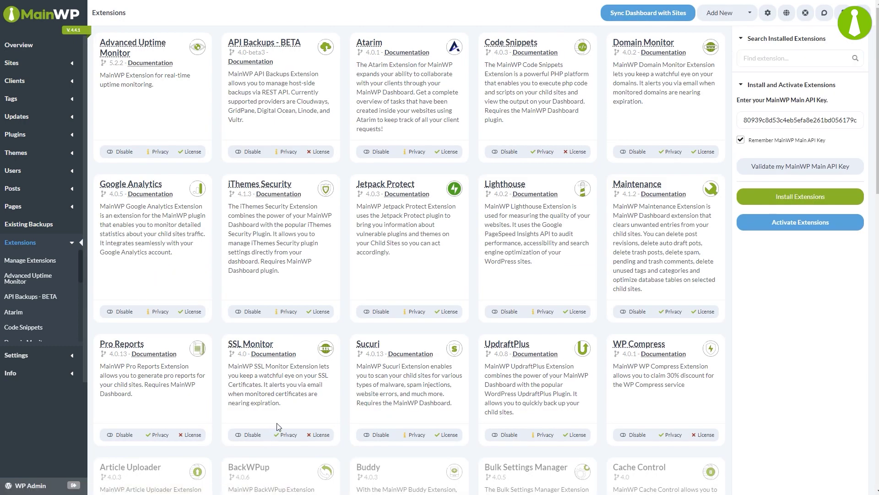
Sync the dashboard with all 10 child sites to refresh update counts
left_click(629, 21)
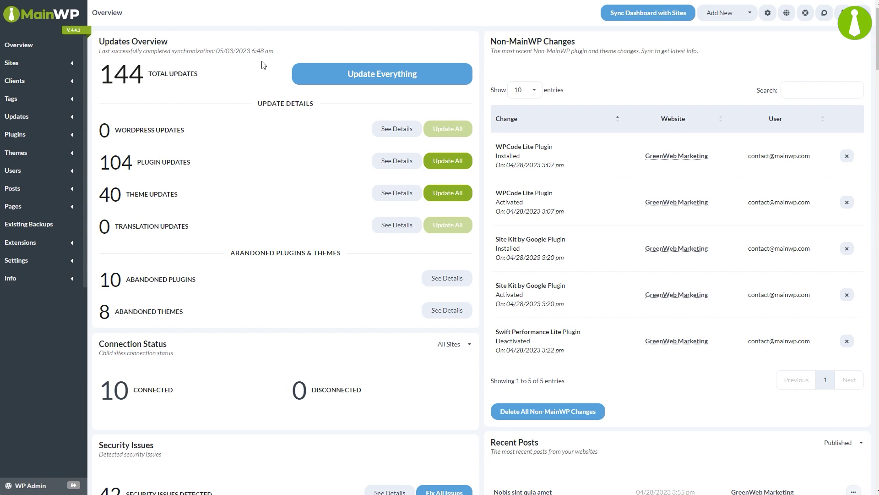
Add client 'Our new client' with an e-mail address, assigned to GreenWeb Marketing and MainWP Demo
left_click(61, 82)
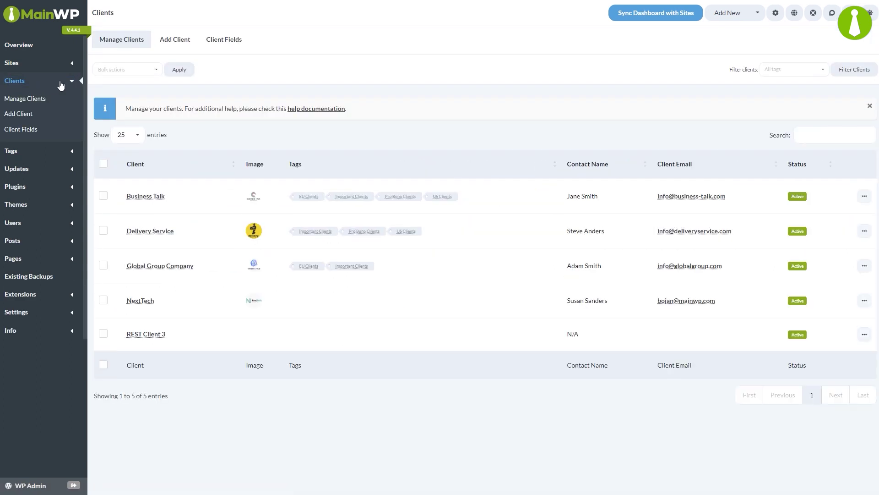
left_click(63, 115)
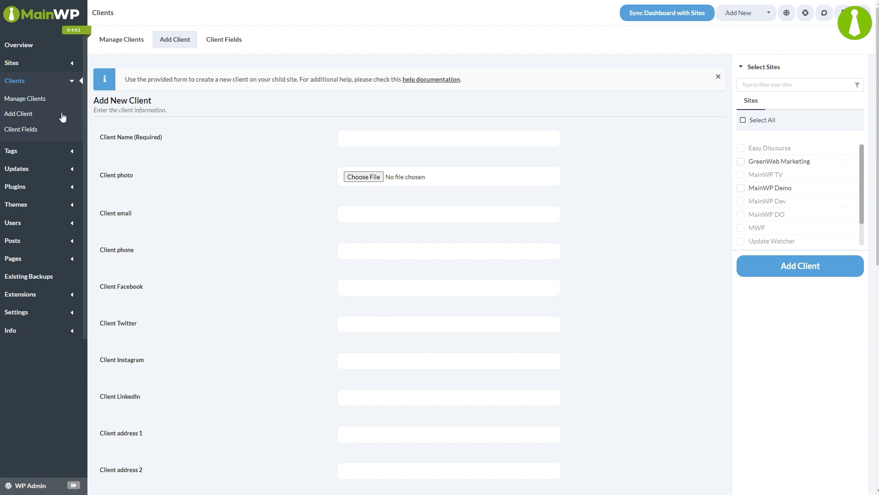
left_click(345, 137)
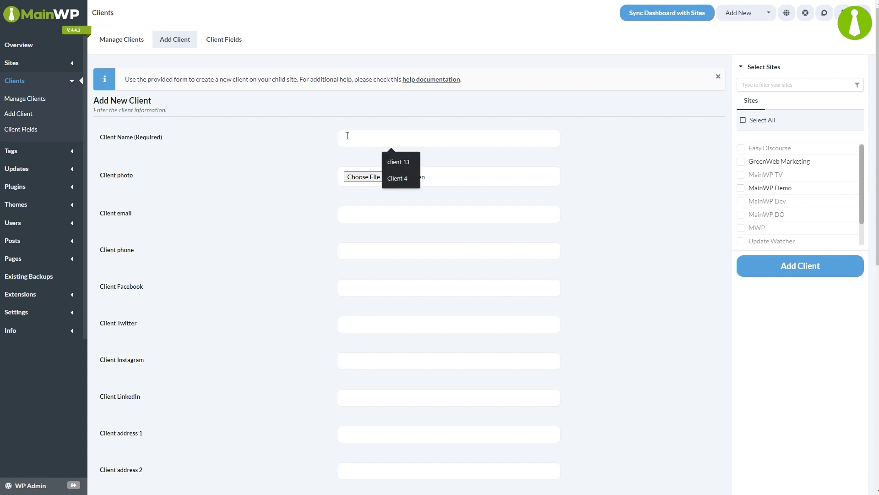
type("Gur new client")
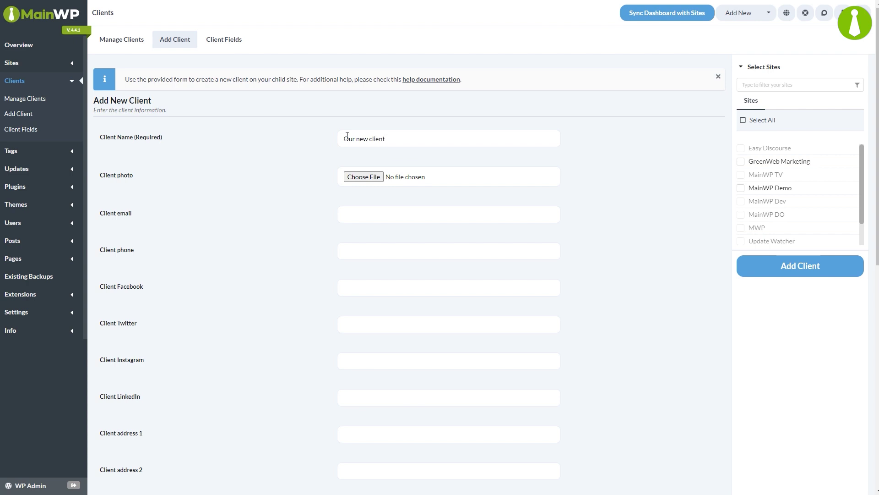
left_click(357, 213)
left_click(758, 165)
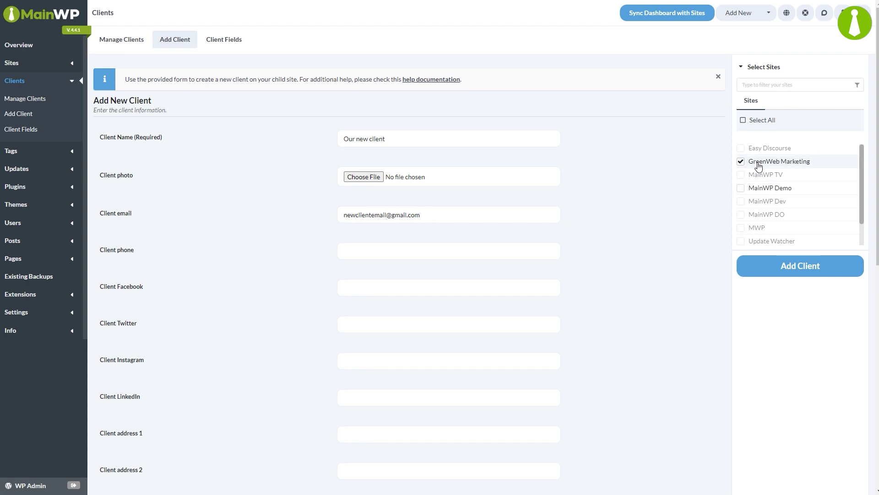
left_click(747, 266)
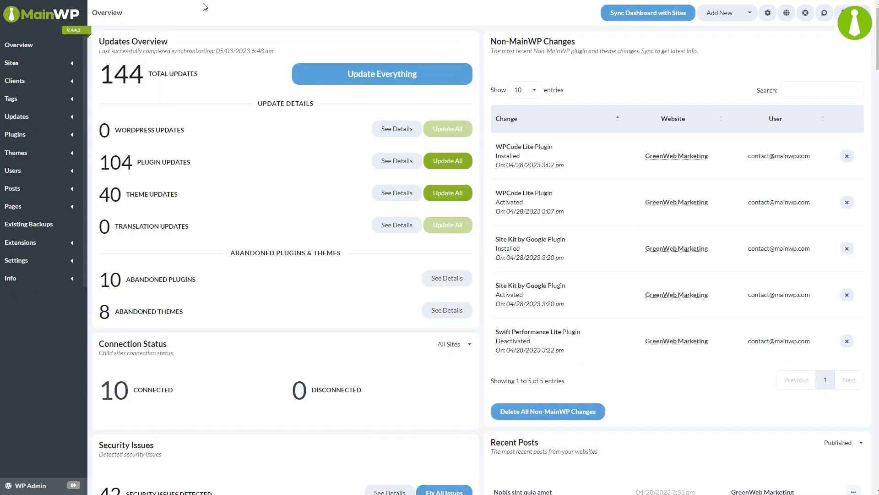
Open Pro Reports' Child Reports Dashboard and review each site's last report and database size
left_click(73, 244)
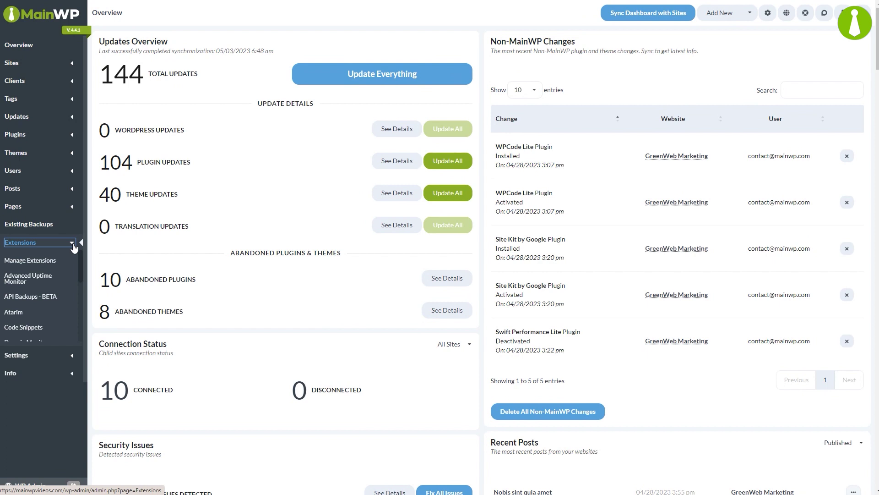
left_click_drag(81, 260, 80, 309)
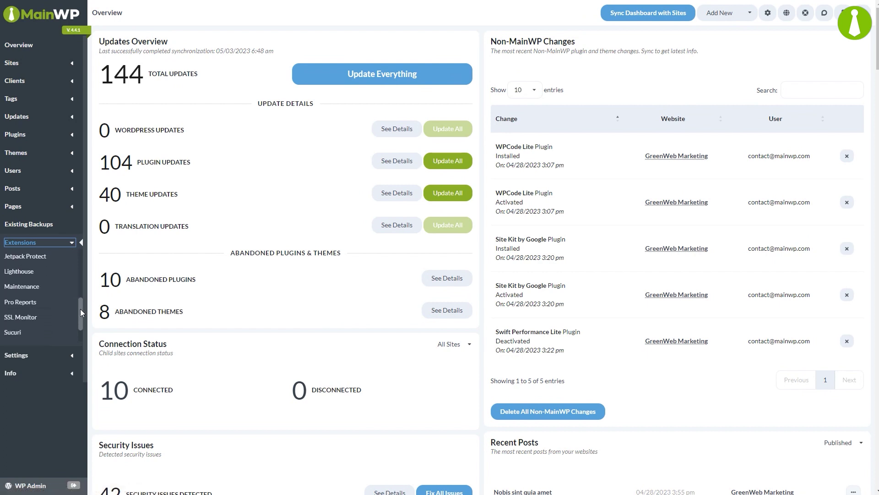
left_click(27, 302)
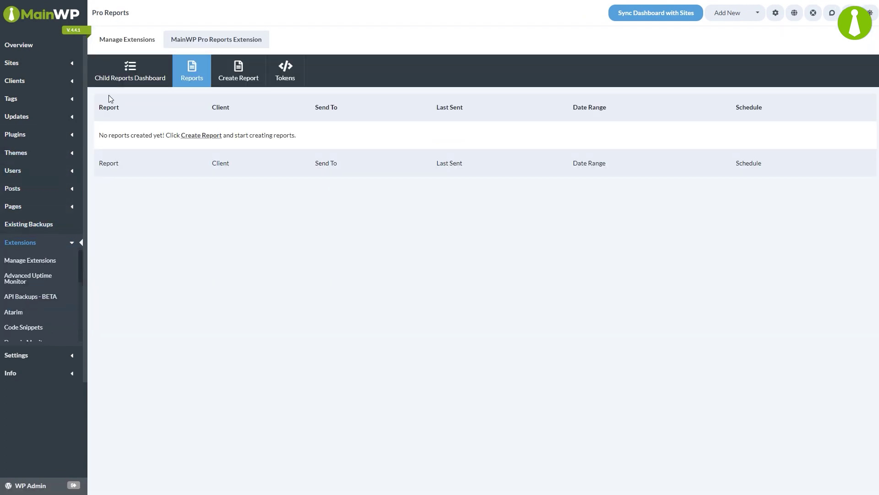
left_click(126, 72)
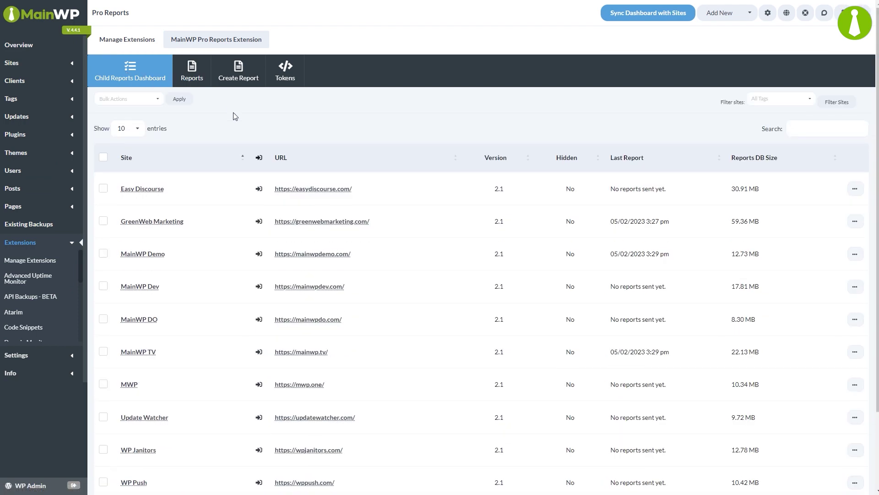
scroll(235, 116, "down", 2)
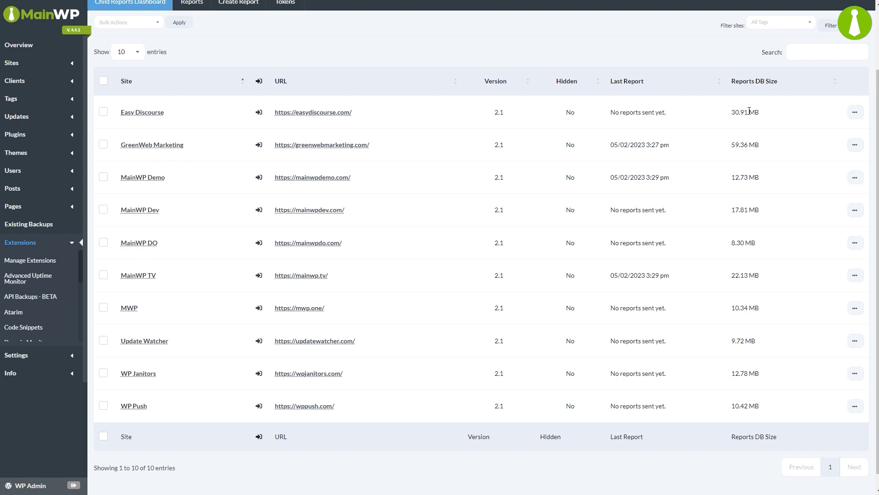
scroll(749, 111, "up", 2)
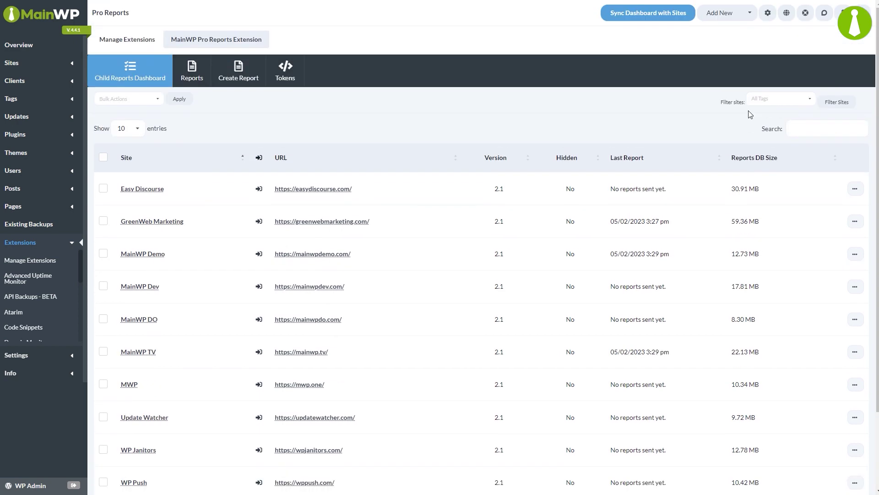
Create a report titled 'New report', recurring monthly and sent on the 1st of the month
left_click(241, 79)
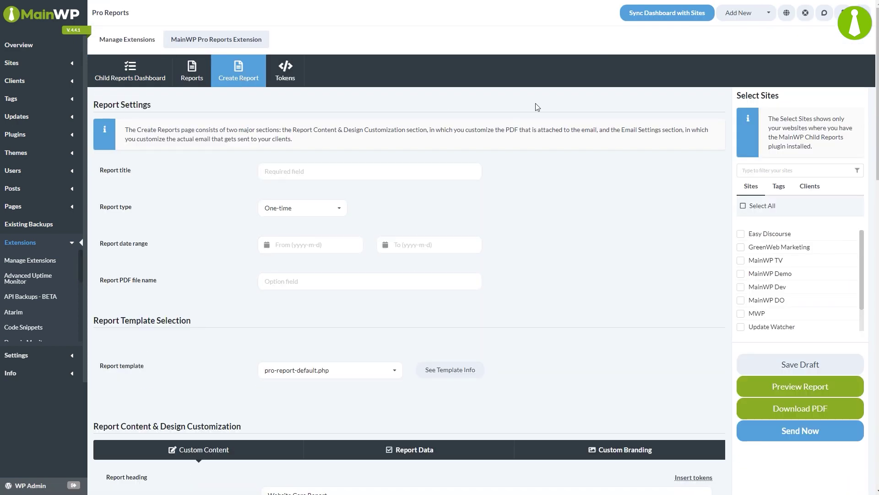
left_click(300, 169)
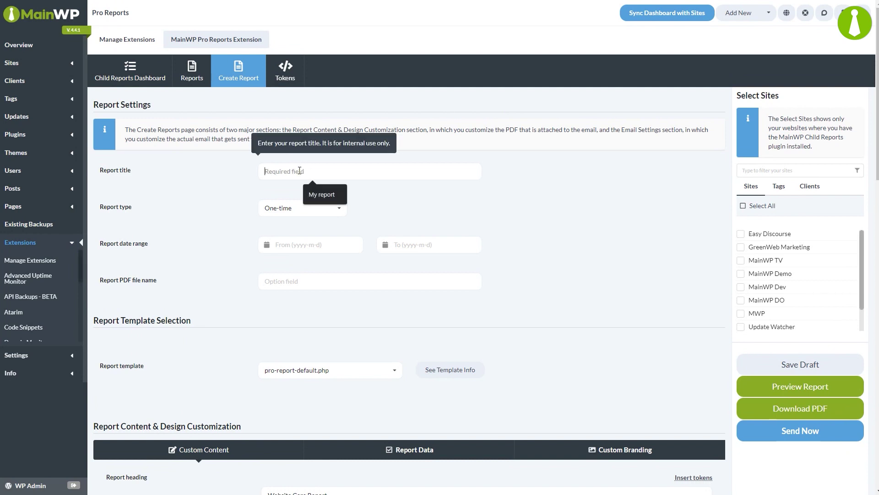
type("New report")
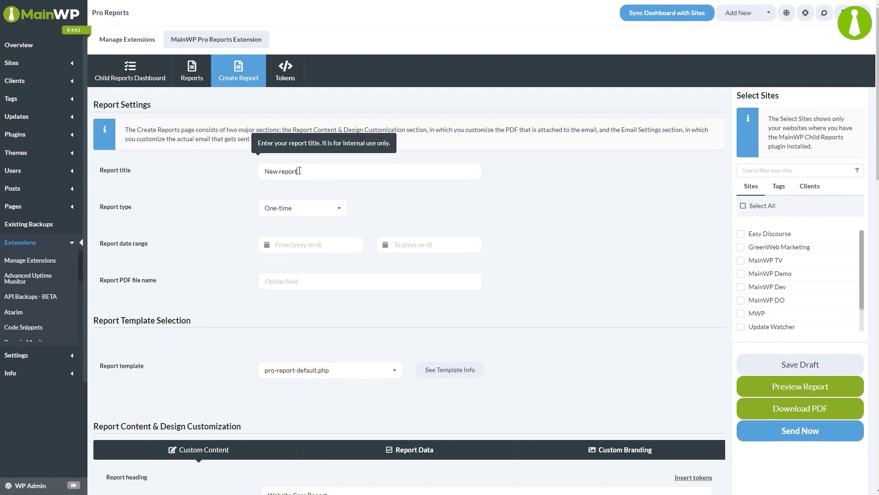
left_click(307, 214)
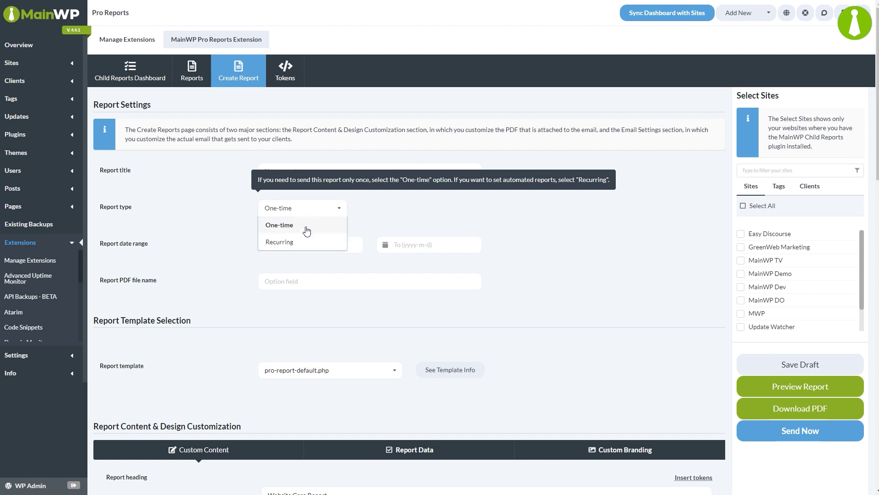
left_click(306, 243)
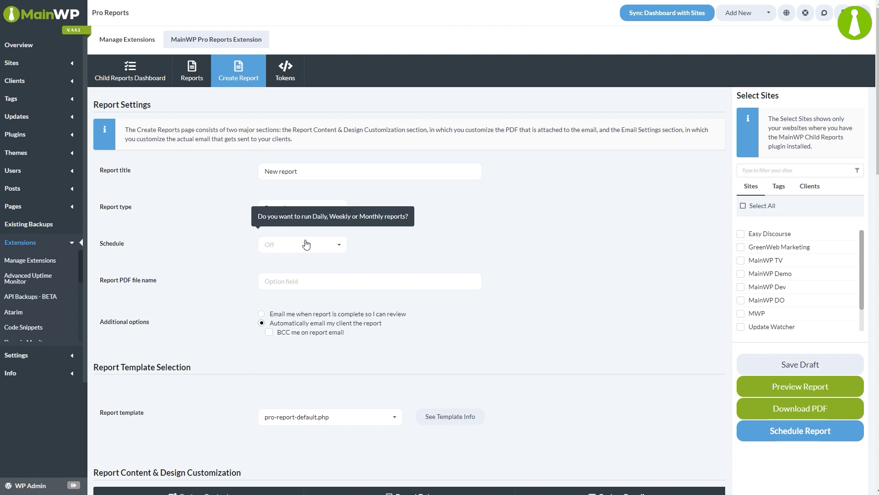
left_click(306, 243)
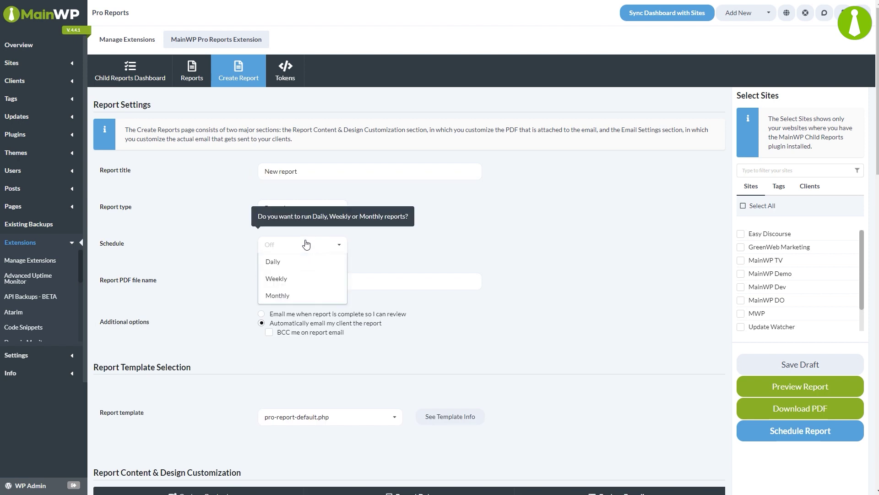
left_click(294, 300)
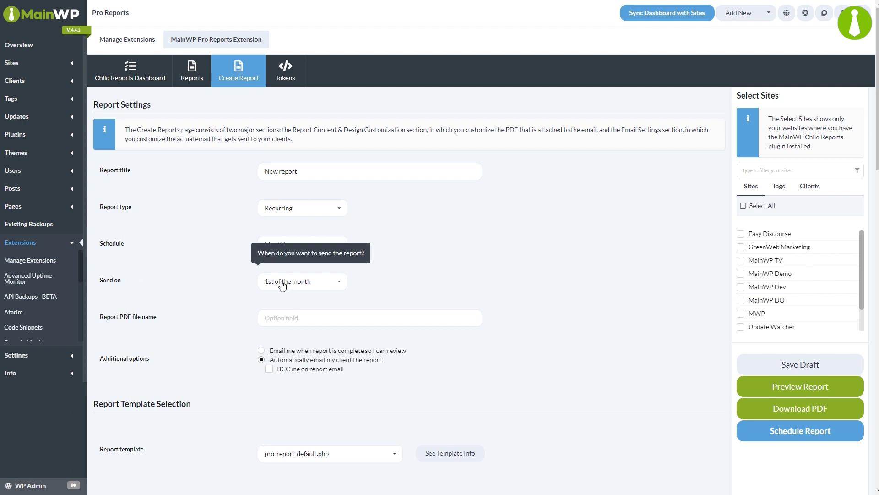
left_click(322, 284)
left_click(324, 299)
Name the PDF 'Agency-report' and choose the pro-report-agency.php template, checking its info
left_click(323, 318)
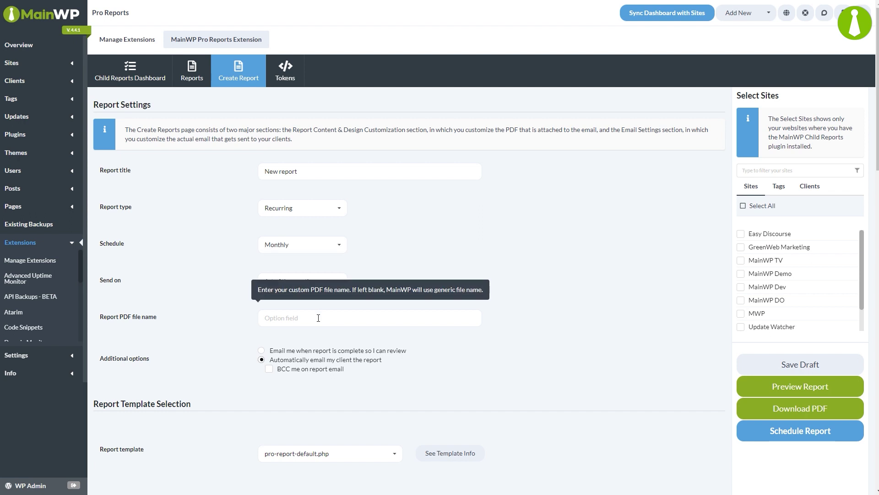
type("Agency-report")
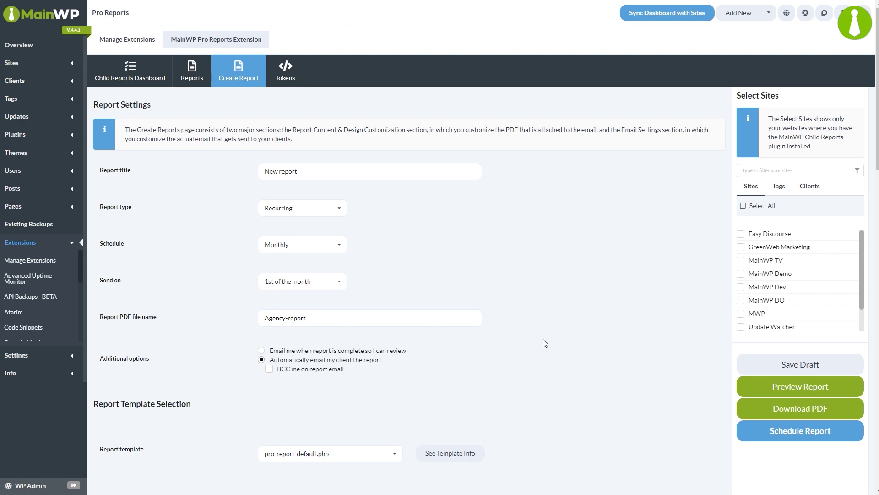
scroll(545, 343, "down", 2)
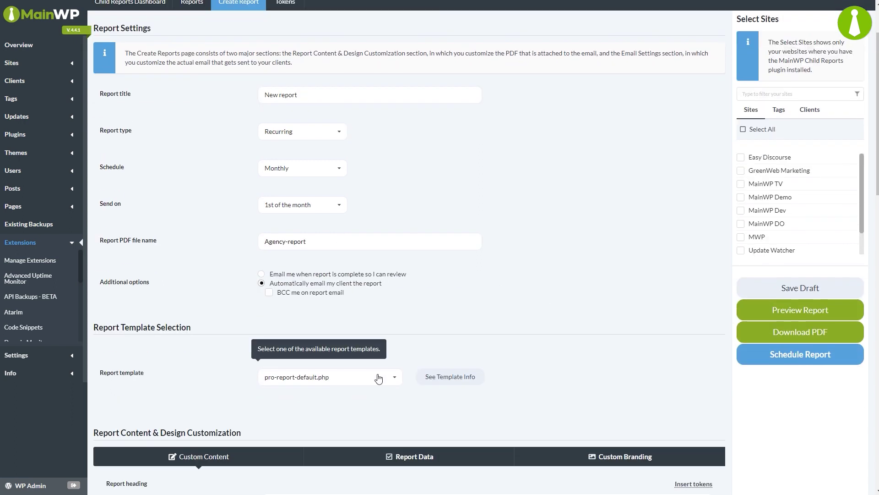
left_click(378, 378)
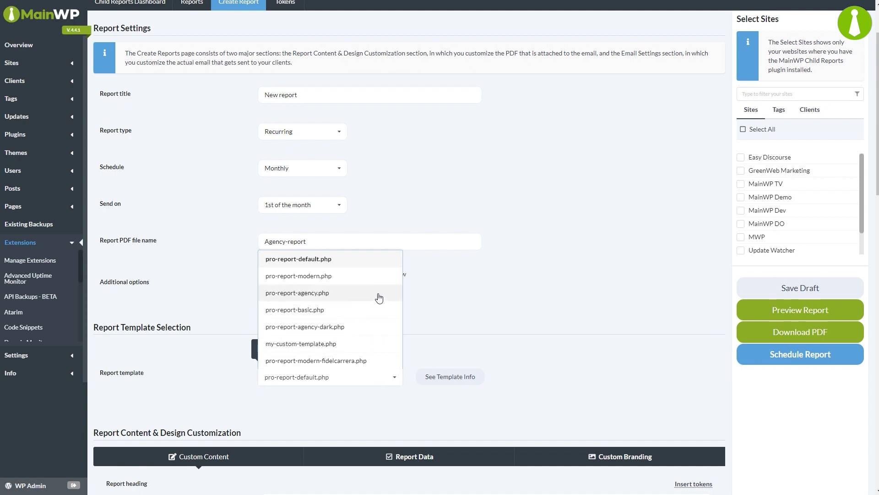
left_click(379, 293)
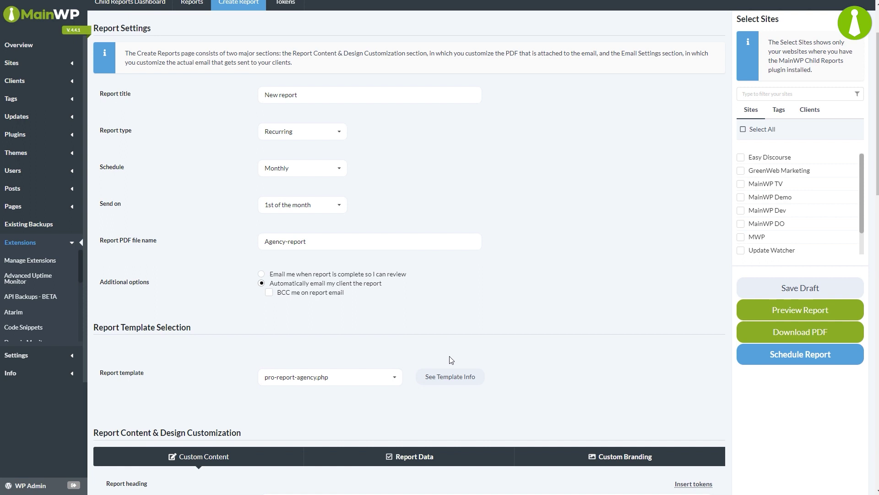
left_click(450, 376)
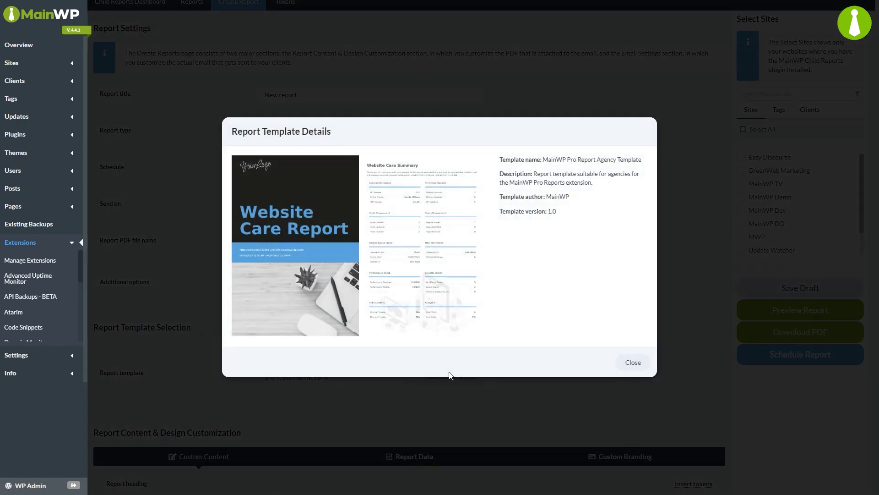
left_click(633, 363)
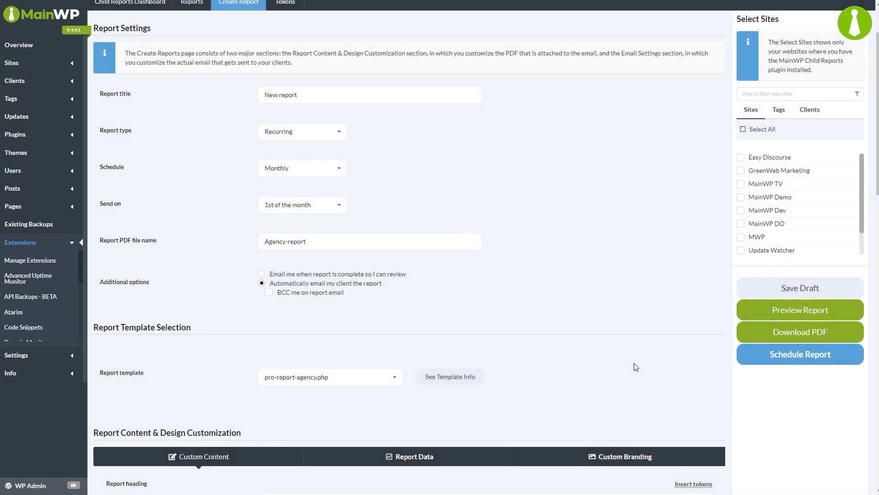
Insert the [client.email] token at the end of the report's closing message
scroll(861, 256, "down", 8)
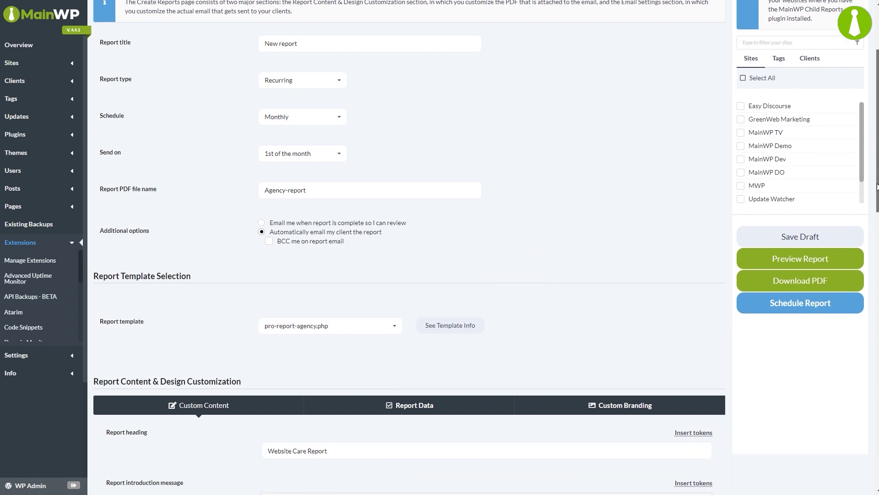
scroll(856, 293, "down", 1)
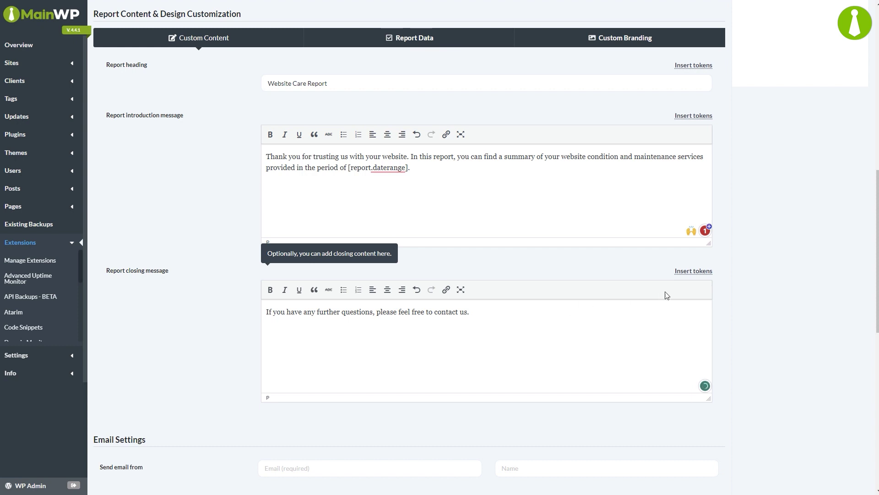
left_click(691, 270)
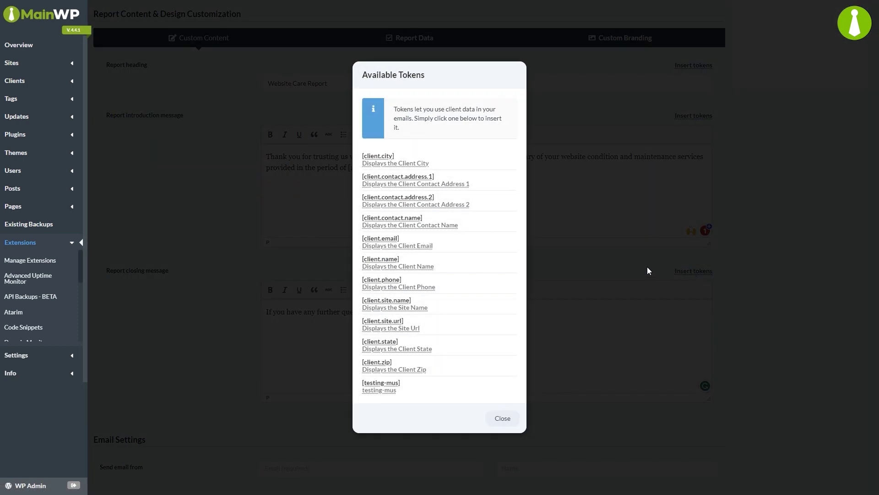
left_click(458, 245)
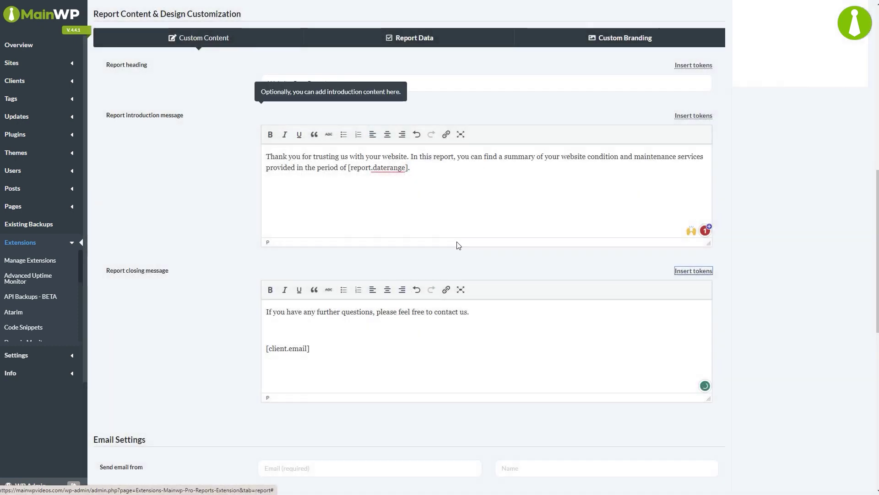
Show the Report Data settings, keeping Uptime monitoring set to Hide if empty
left_click(416, 40)
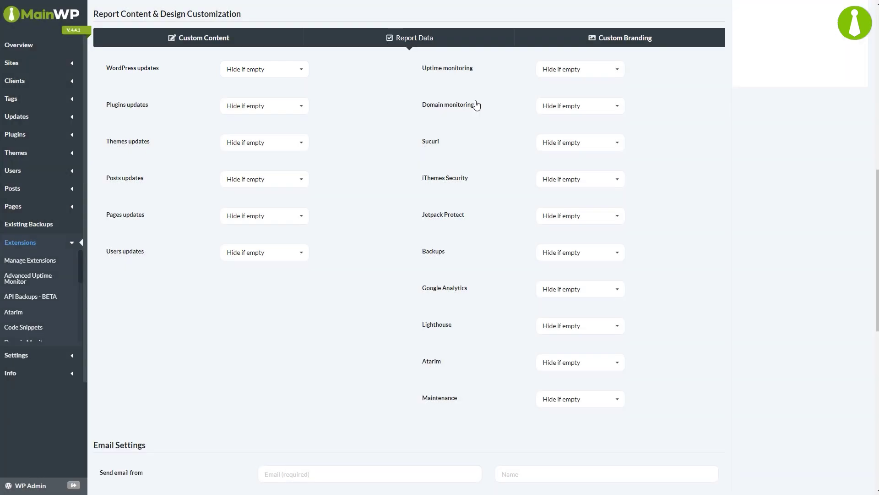
left_click(559, 74)
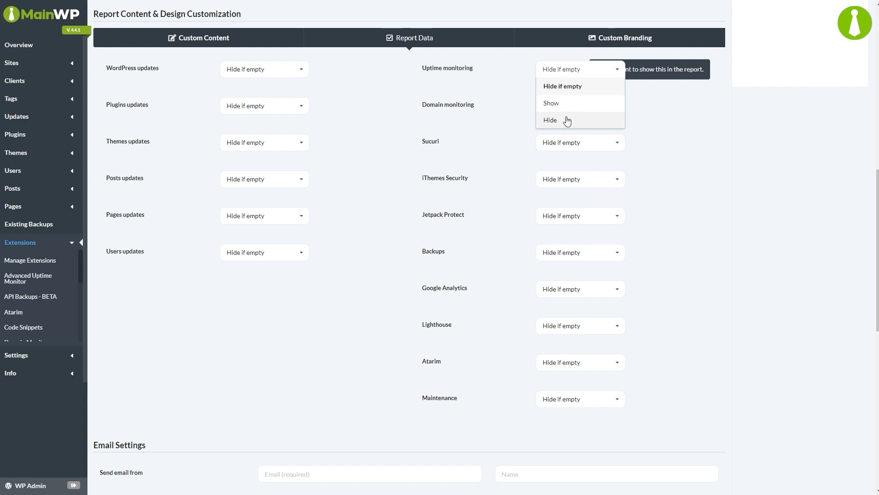
left_click(562, 72)
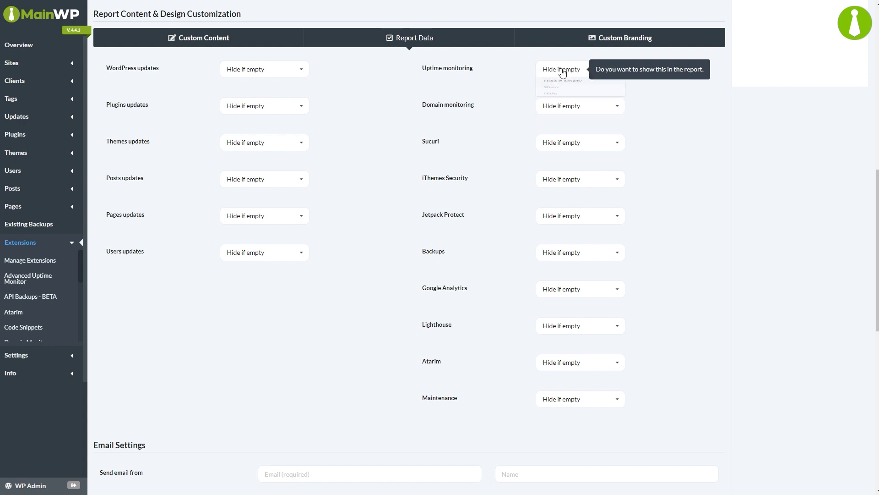
Set the Custom Branding report logo to the MainWP logo.png image
left_click(630, 46)
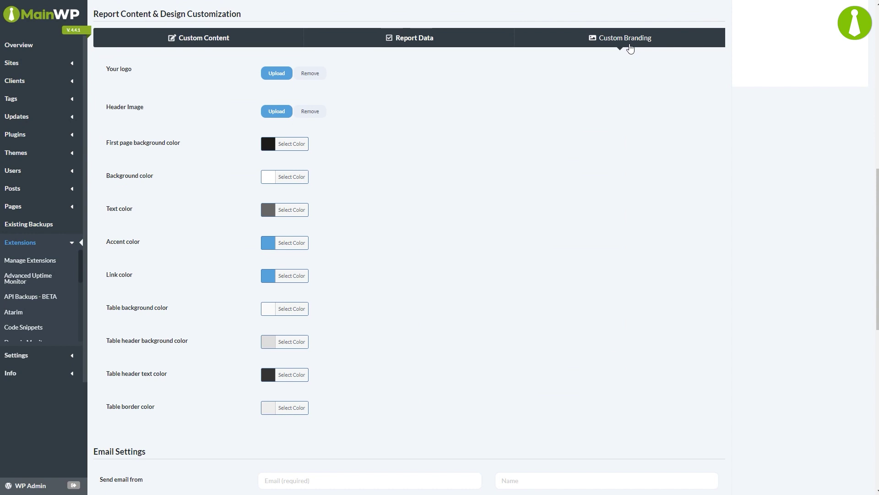
left_click(275, 77)
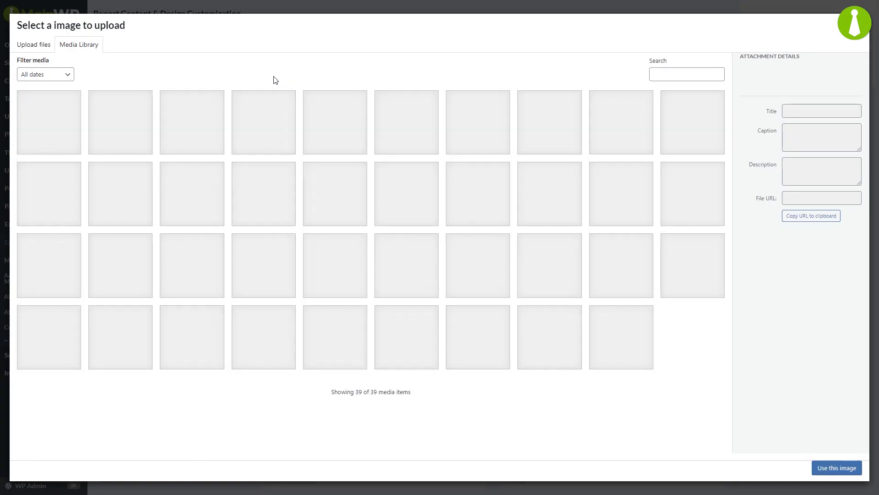
left_click(202, 101)
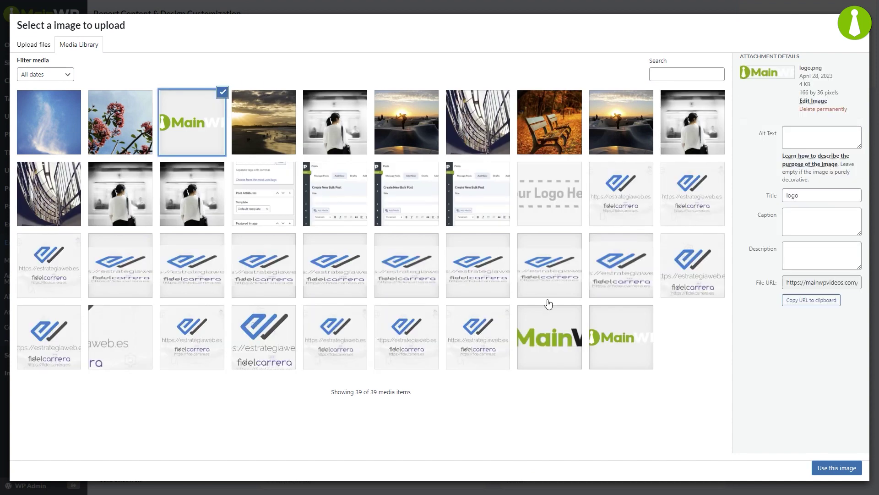
left_click(820, 467)
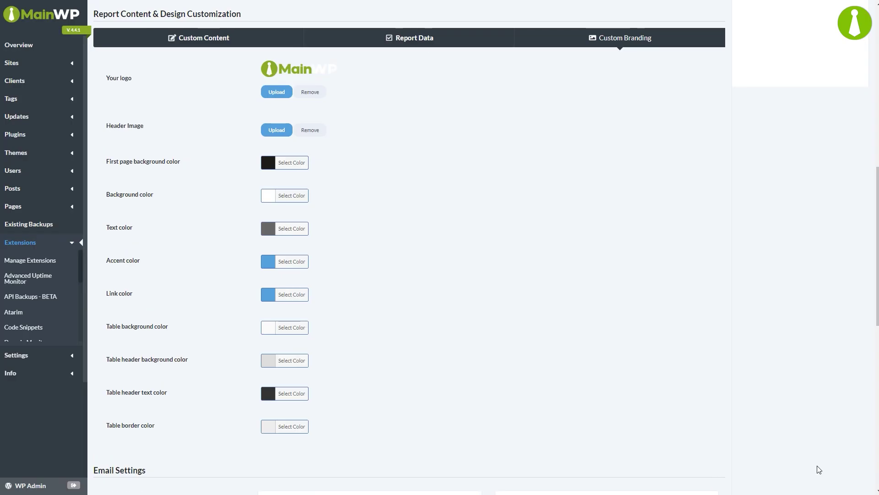
Set the first page background colour to the dark brown-black #1c1807
left_click(290, 163)
left_click(277, 226)
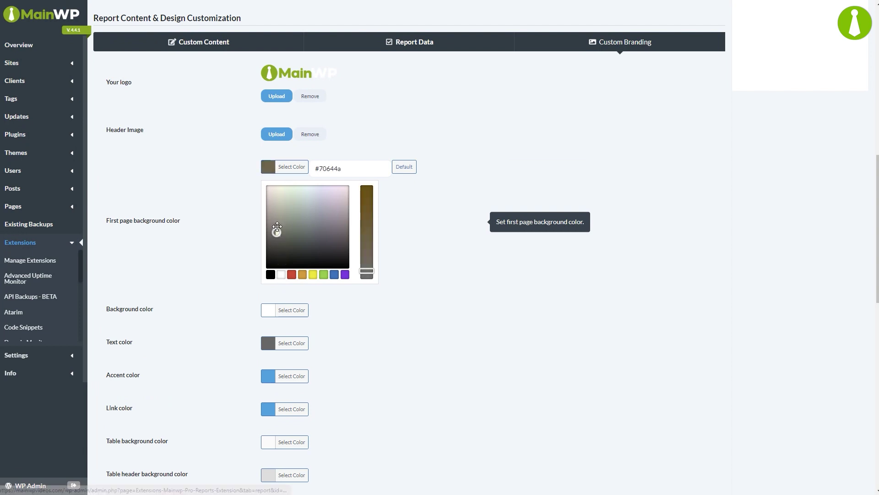
left_click_drag(277, 227, 278, 260)
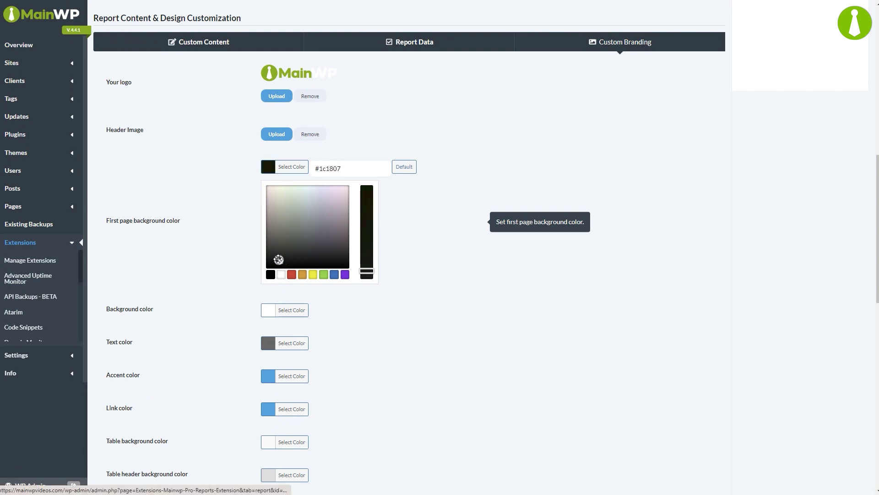
left_click(236, 196)
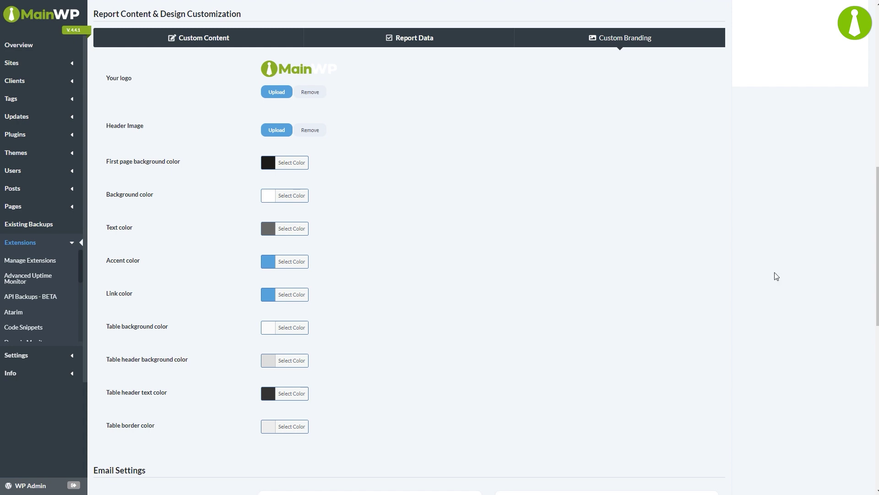
left_click_drag(874, 275, 855, 414)
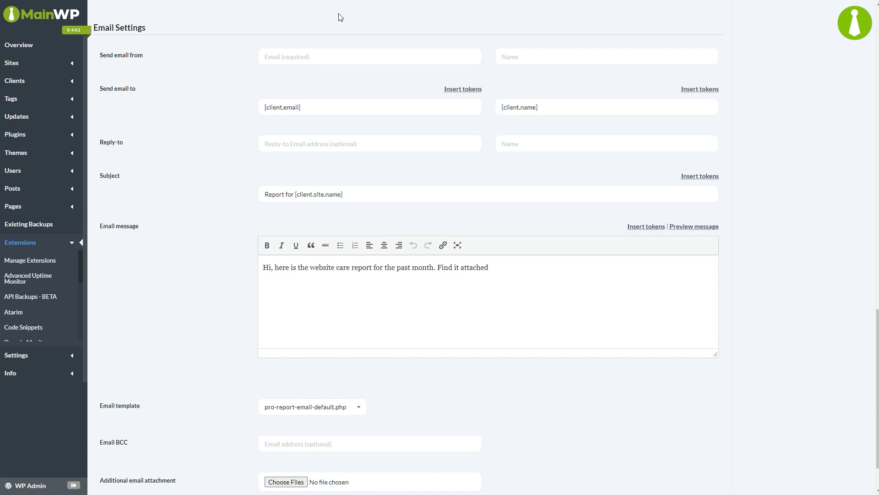
Enter the sender email address and change the subject to 'Agency Report for [client.site.name]'
left_click(329, 56)
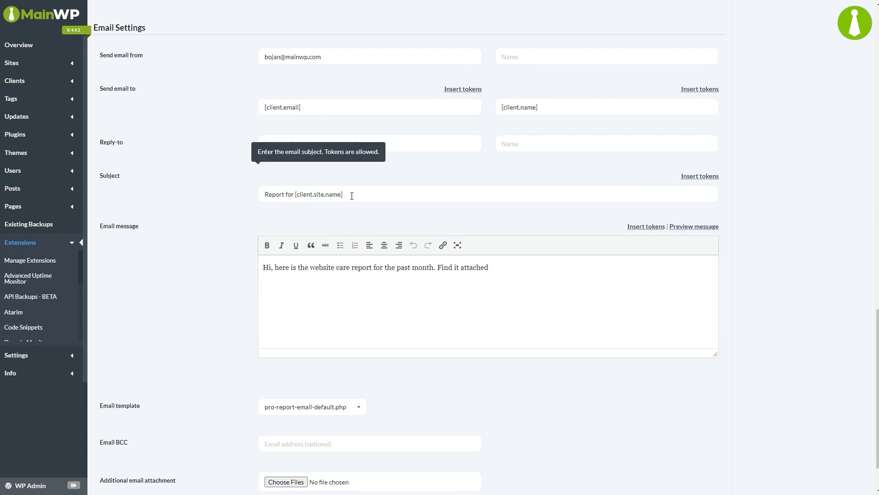
left_click(265, 194)
type("Agency")
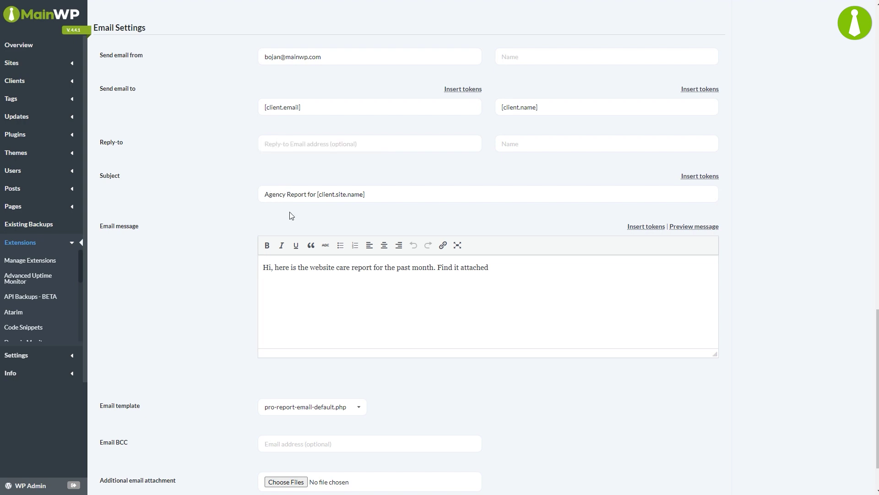
left_click(705, 177)
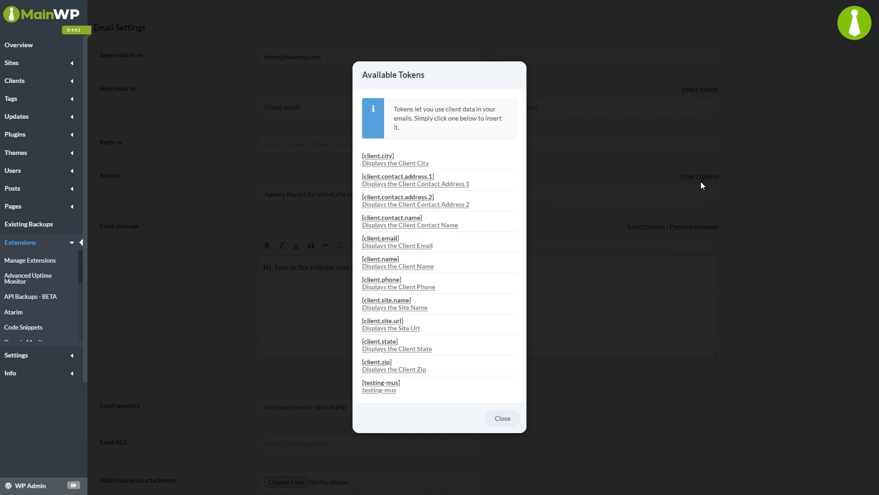
left_click(503, 417)
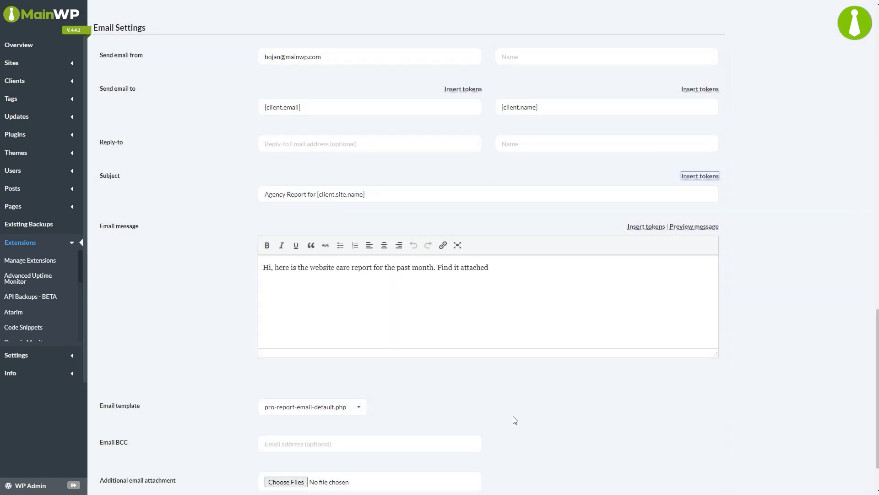
Select pro-report-email-agency.php as the report's email template
scroll(728, 370, "down", 1)
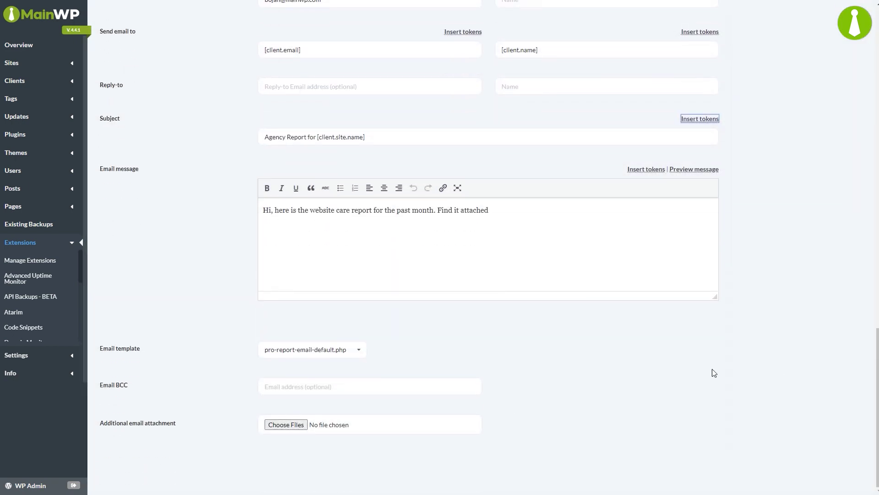
left_click(364, 354)
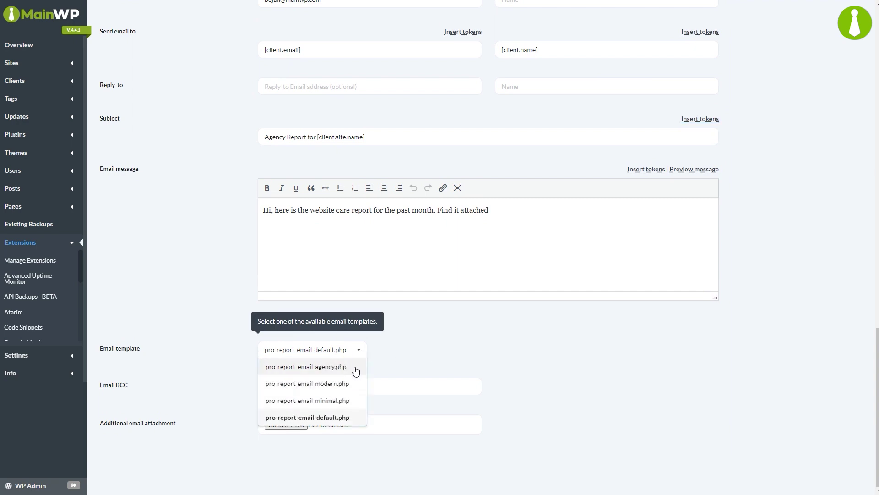
left_click(356, 367)
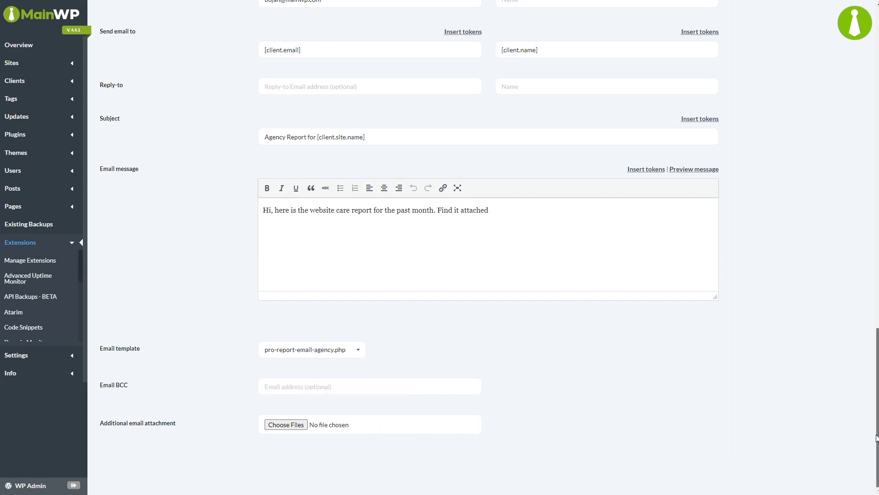
left_click_drag(876, 438, 871, 120)
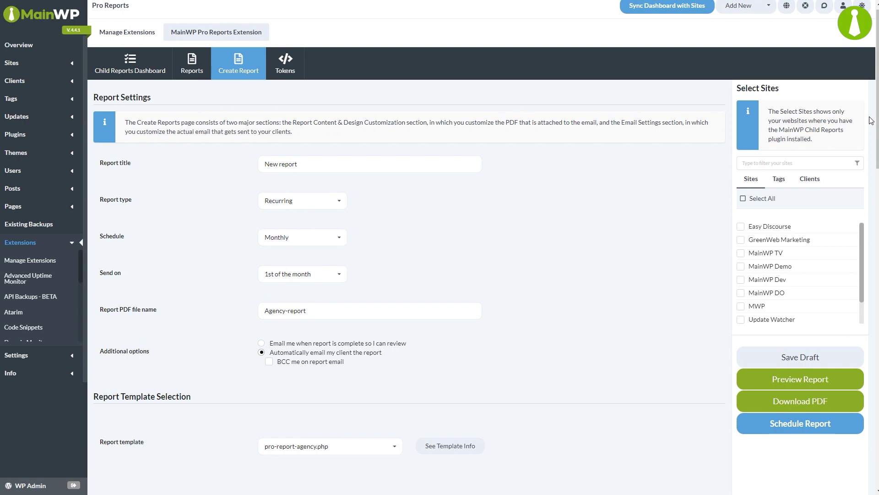
Add GreenWeb Marketing to the report, then save it and scroll through its preview
left_click(788, 242)
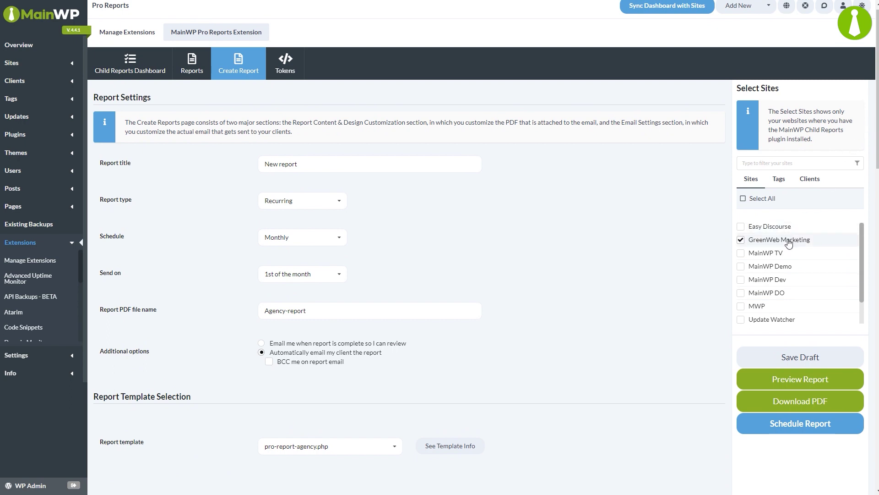
left_click(748, 383)
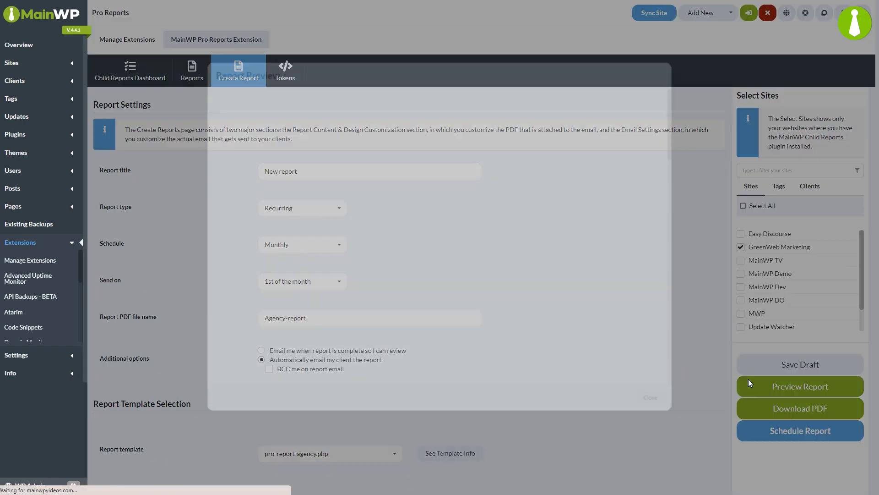
scroll(681, 161, "down", 10)
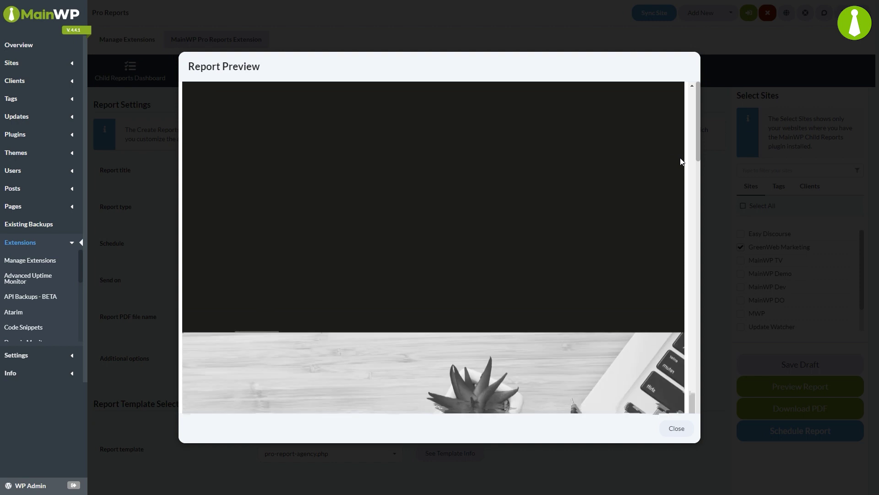
scroll(681, 162, "down", 15)
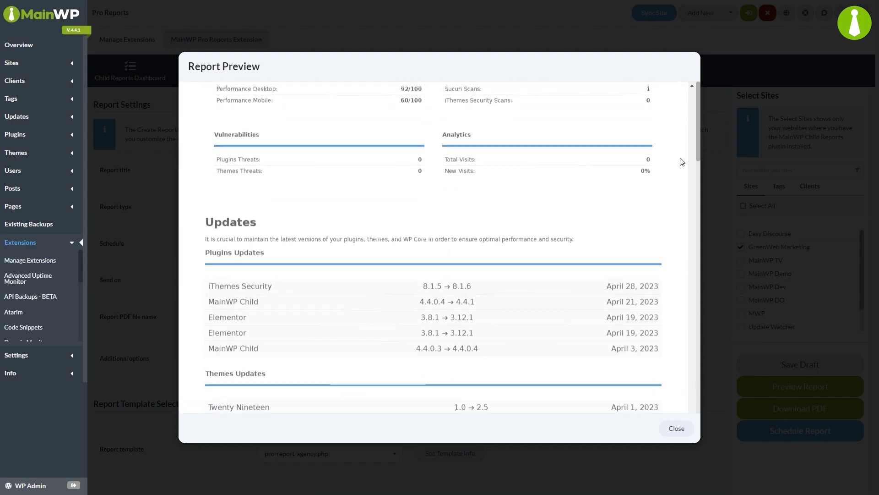
scroll(681, 161, "down", 15)
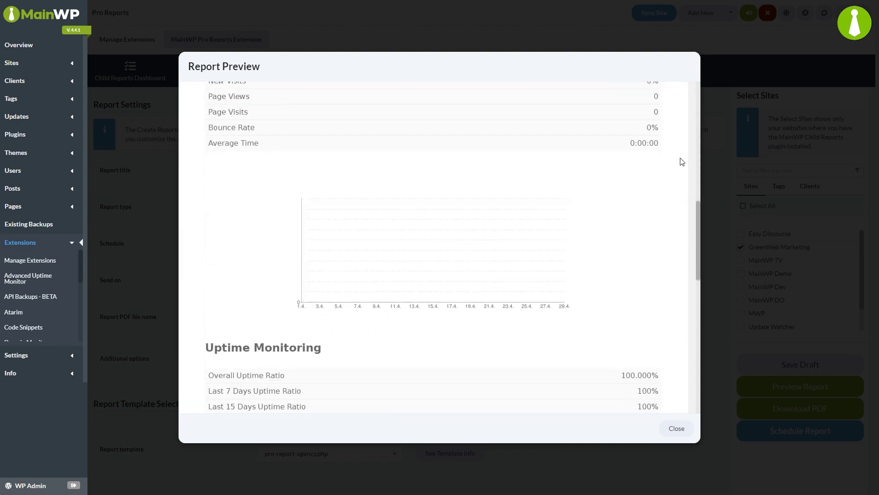
scroll(681, 161, "down", 10)
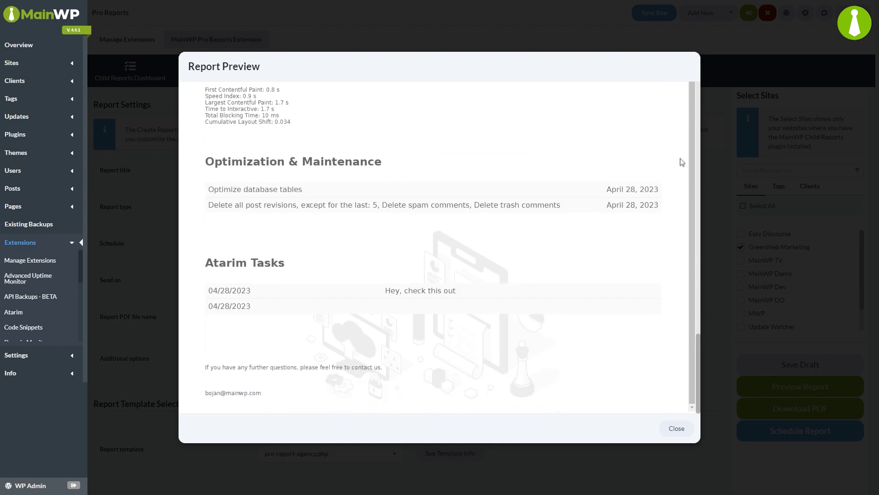
left_click(665, 431)
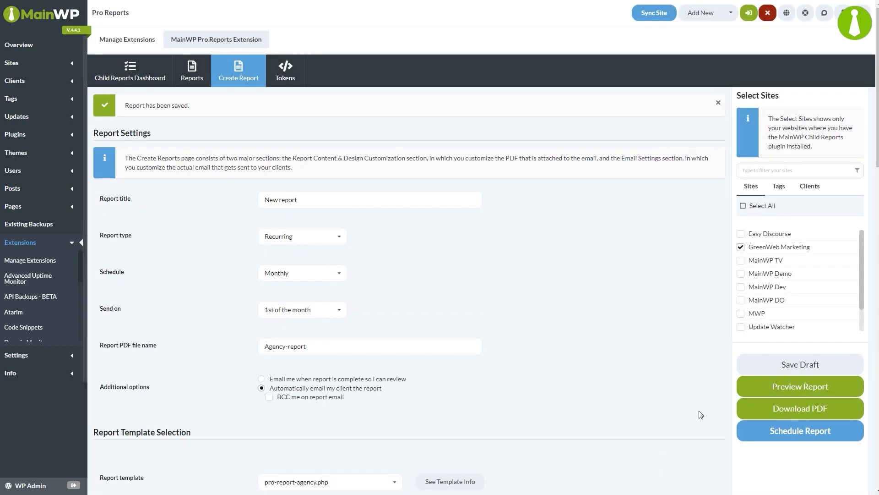
Download the Agency-report PDF and page through it to page 5 in Chrome's viewer
left_click(760, 413)
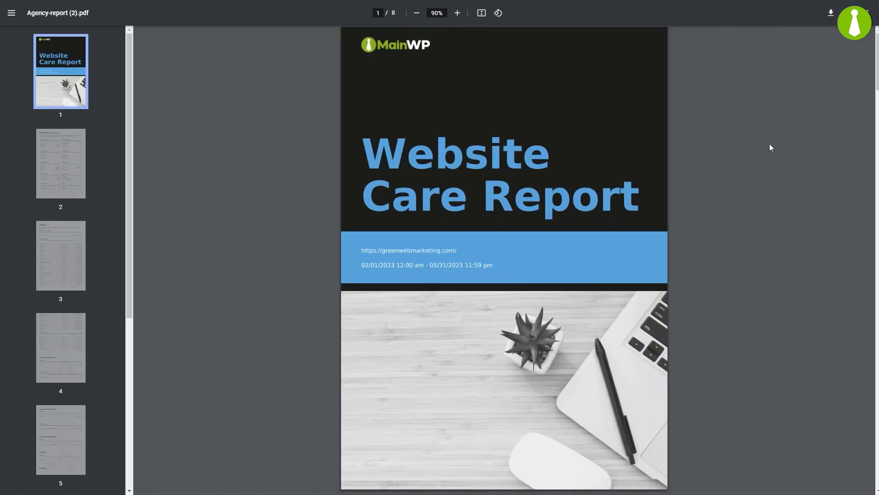
key("Page_Down")
key("Page_Down")
key("Page_Down")
key("Page_Down")
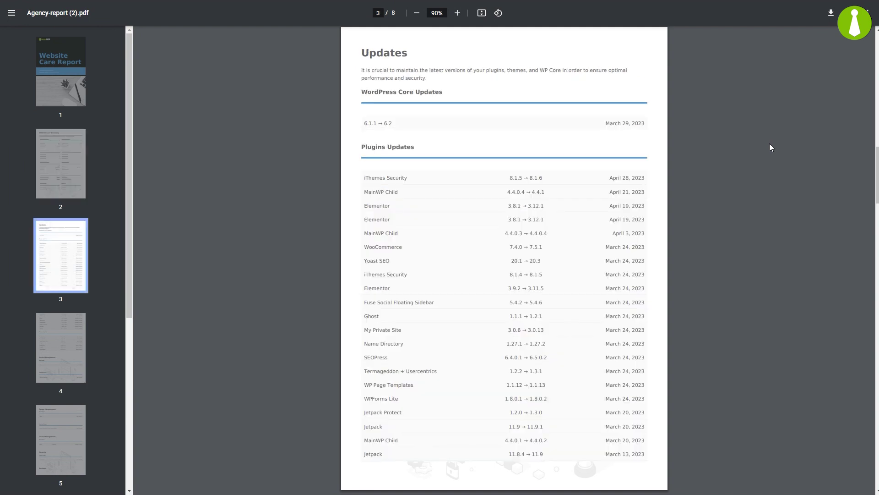
key("Page_Down")
key("Page_Down")
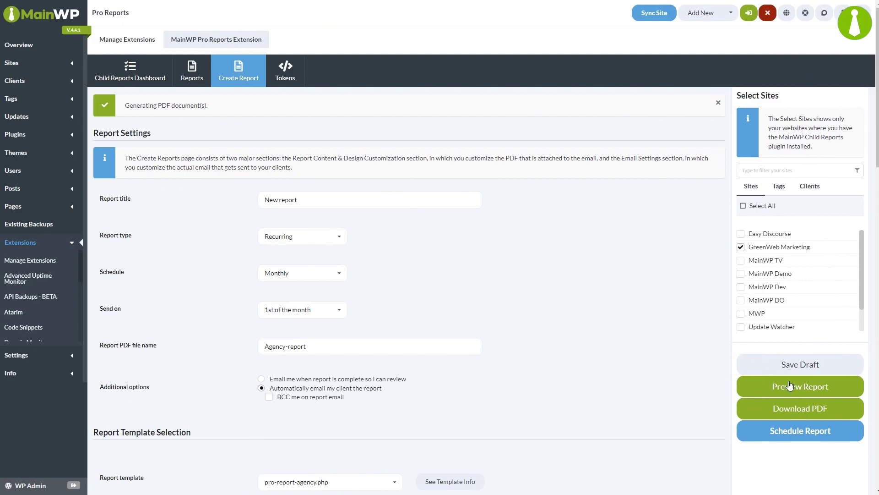
Schedule the monthly Agency-report for automatic sending
left_click(797, 439)
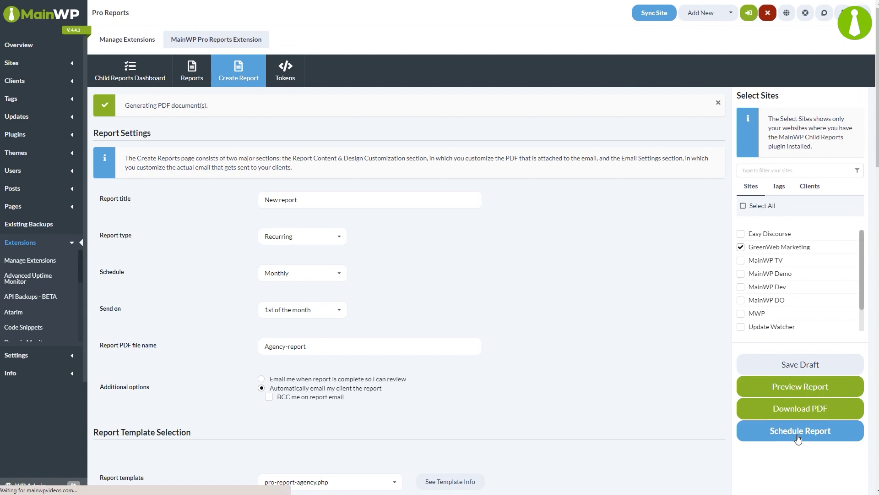